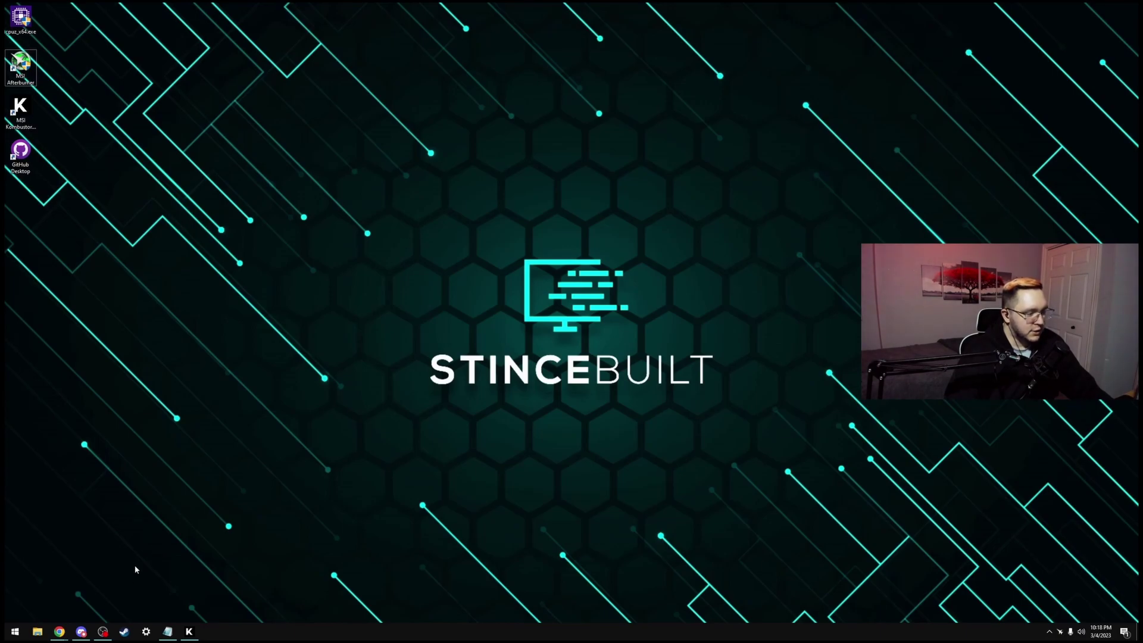
- Review the MSI Kombustor and MSI Afterburner download pages in Chrome, ending on Kombustor
mouse_move(59, 631)
click(115, 591)
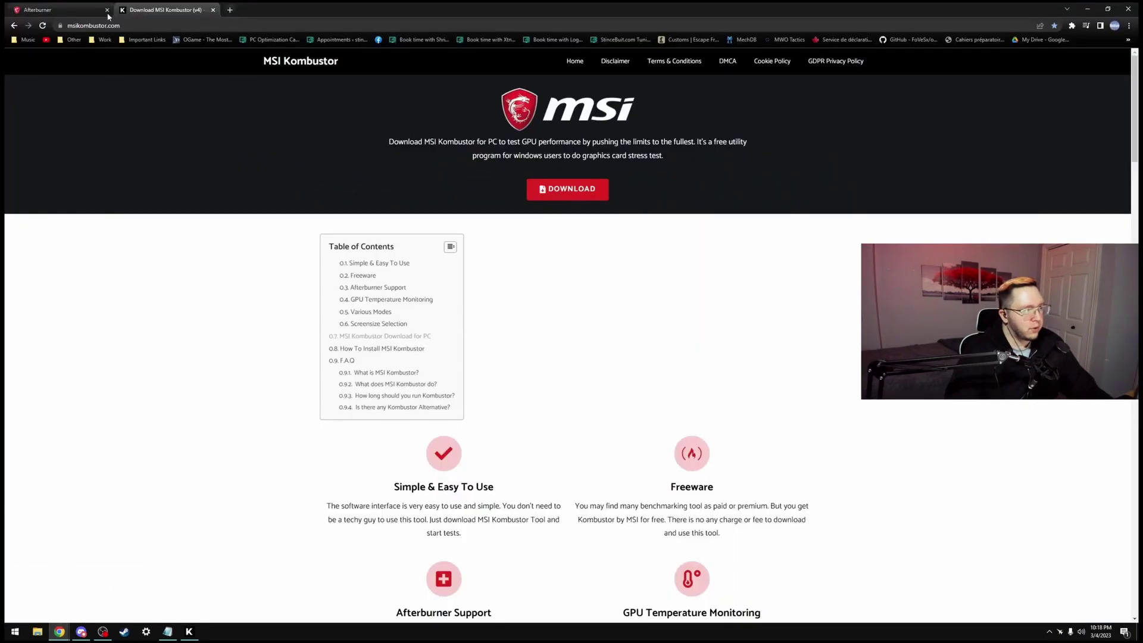
click(48, 9)
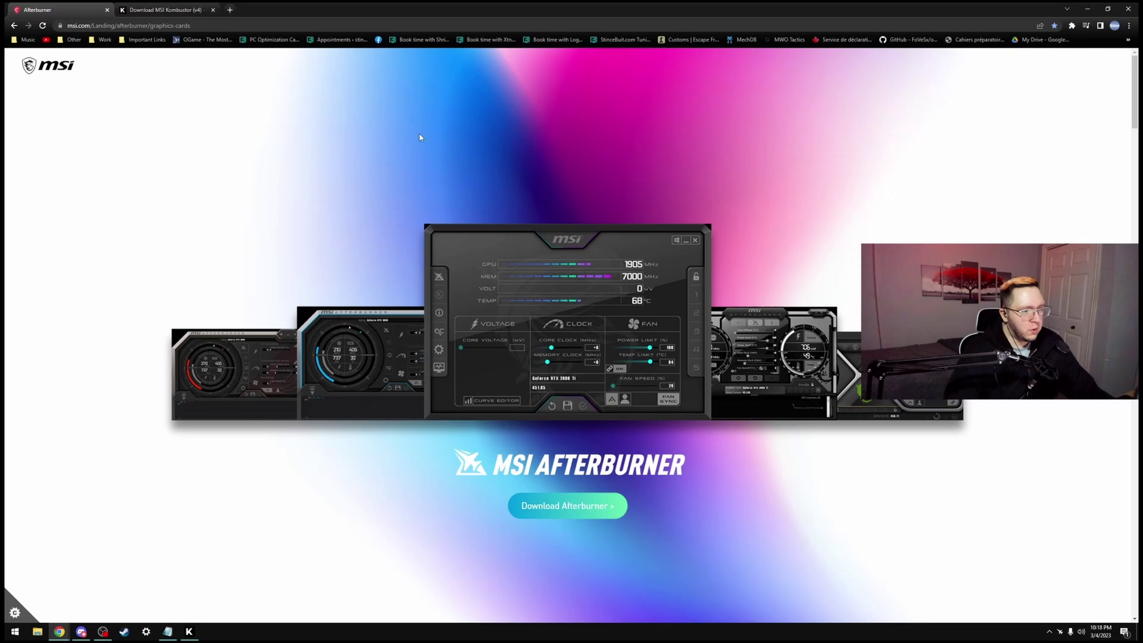
click(167, 8)
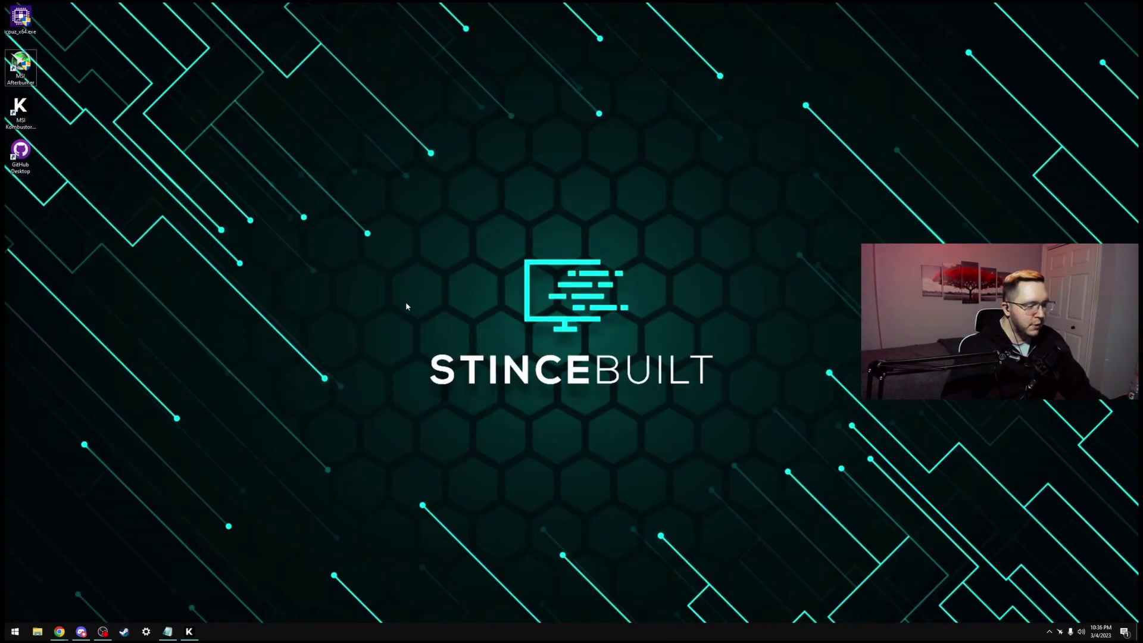
- With Kombustor and Afterburner open, reset to stock with auto fan, then set power limit 110% (88°C)
click(189, 631)
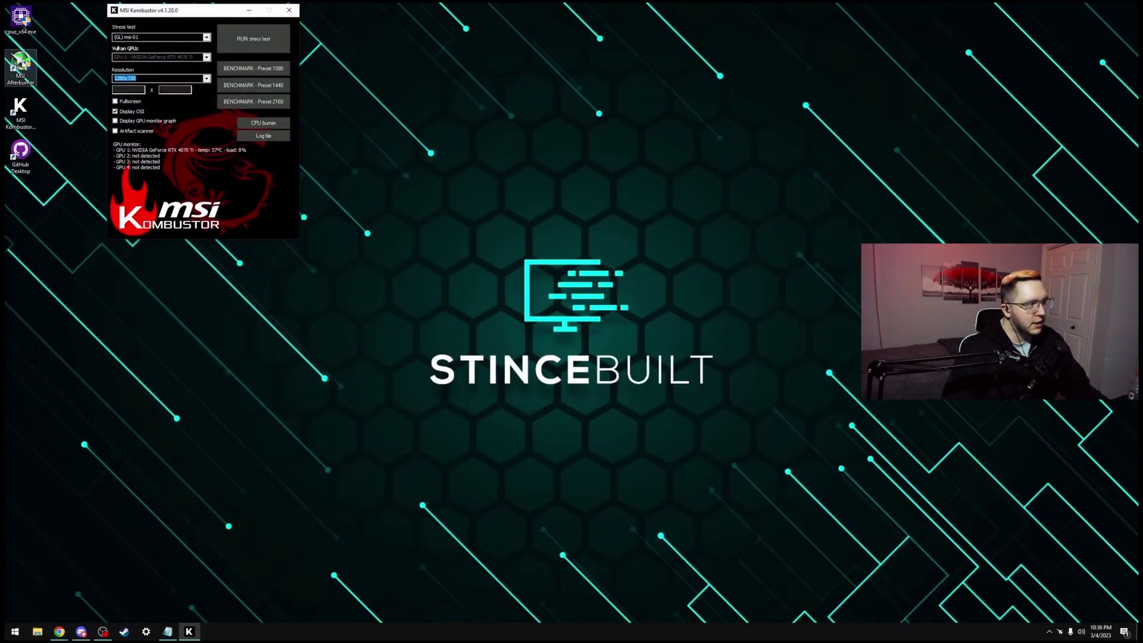
double_click(21, 66)
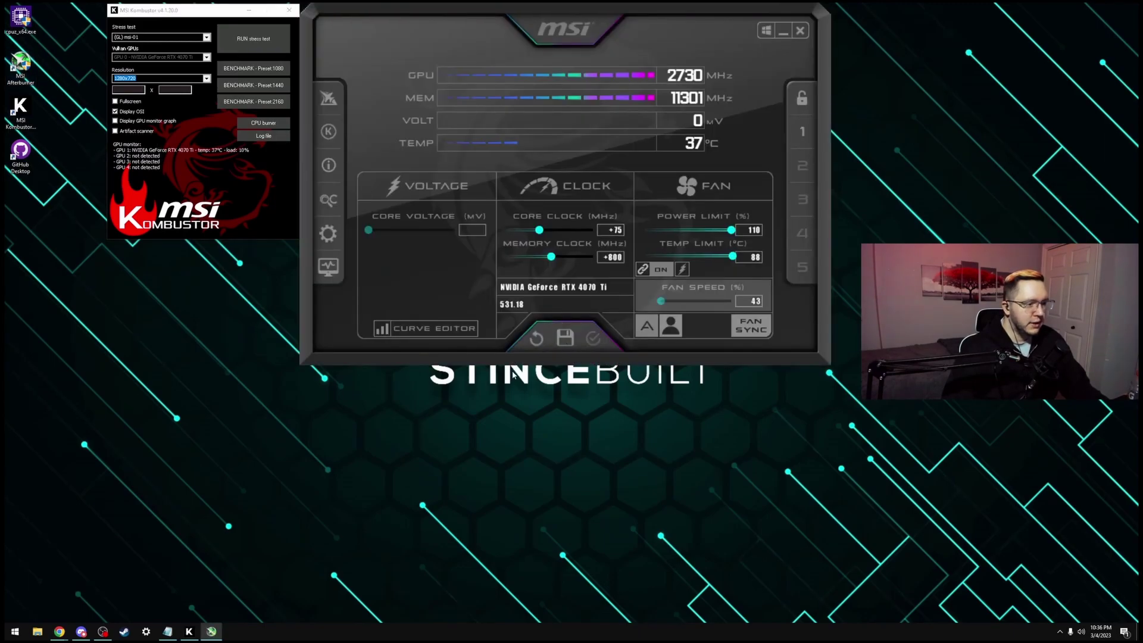
click(536, 338)
click(647, 325)
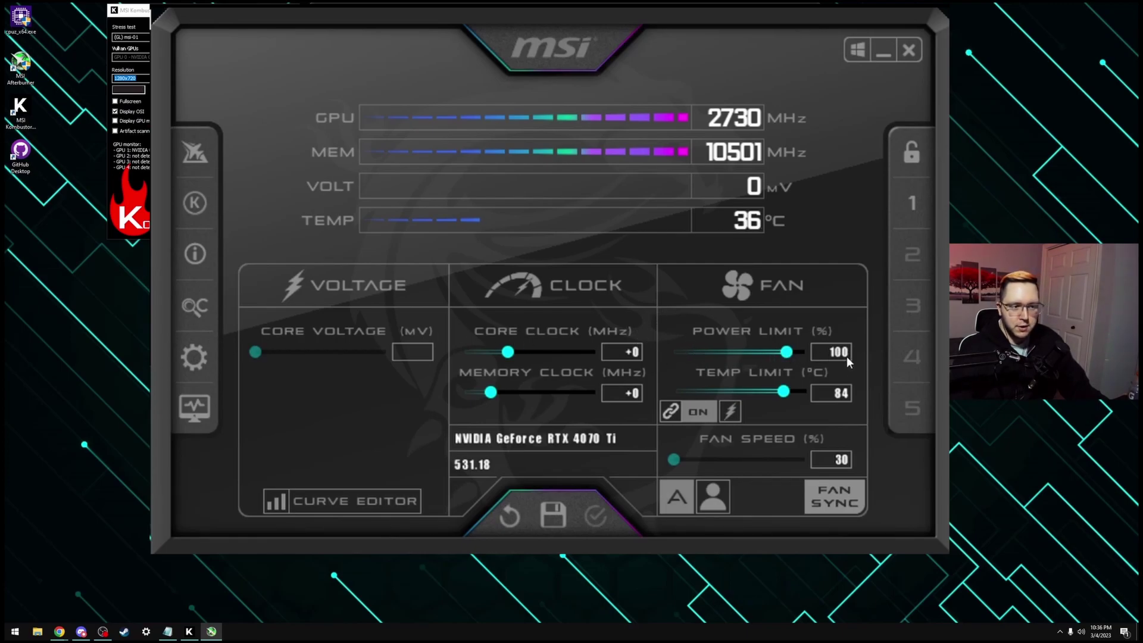
drag(797, 357, 806, 365)
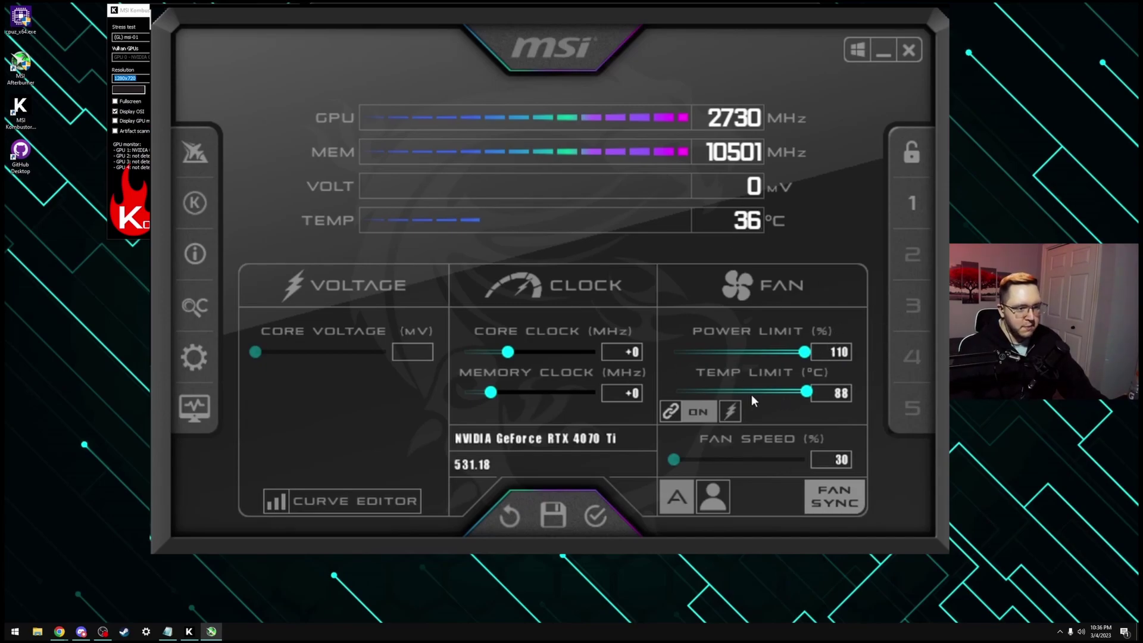
- Enable a user-defined fan curve reaching about 85% fan at 67°C and apply it
click(201, 361)
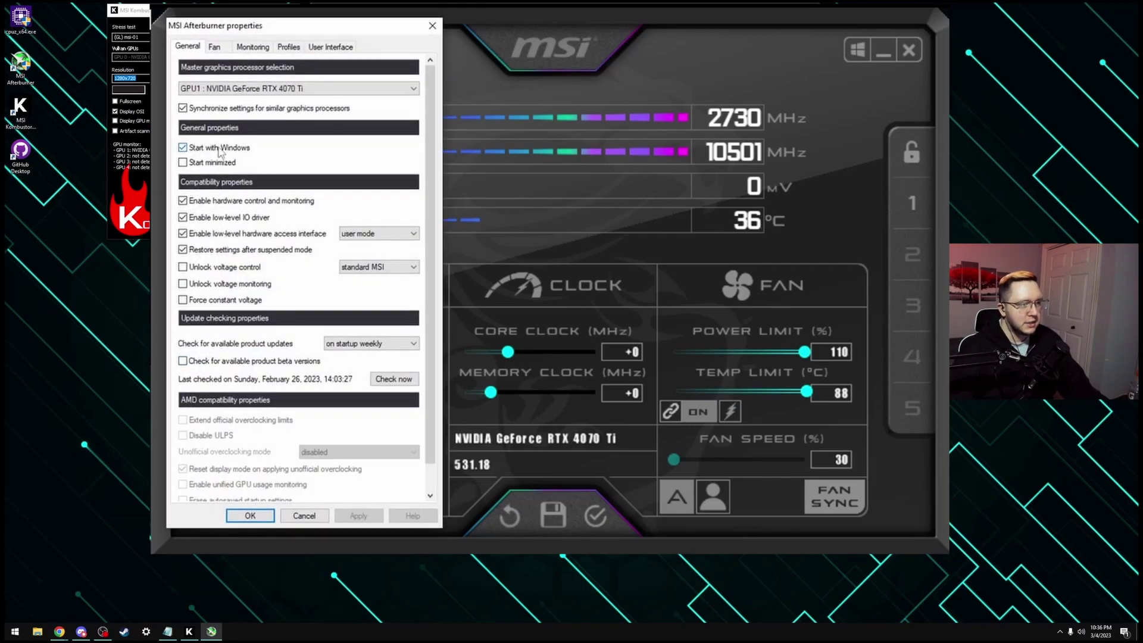
click(215, 47)
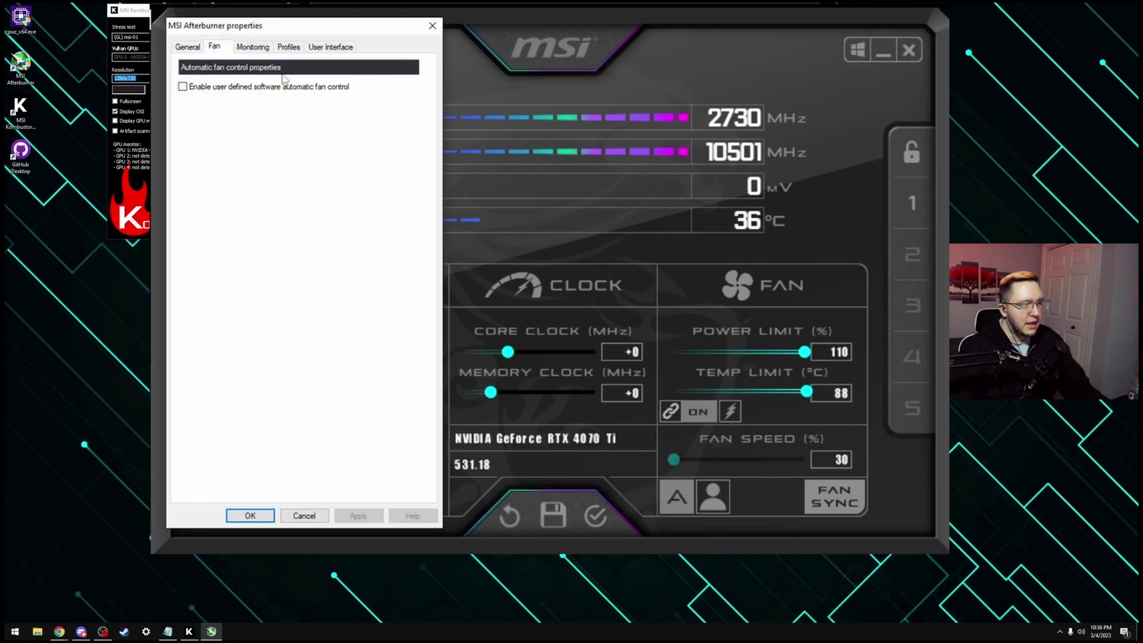
click(245, 89)
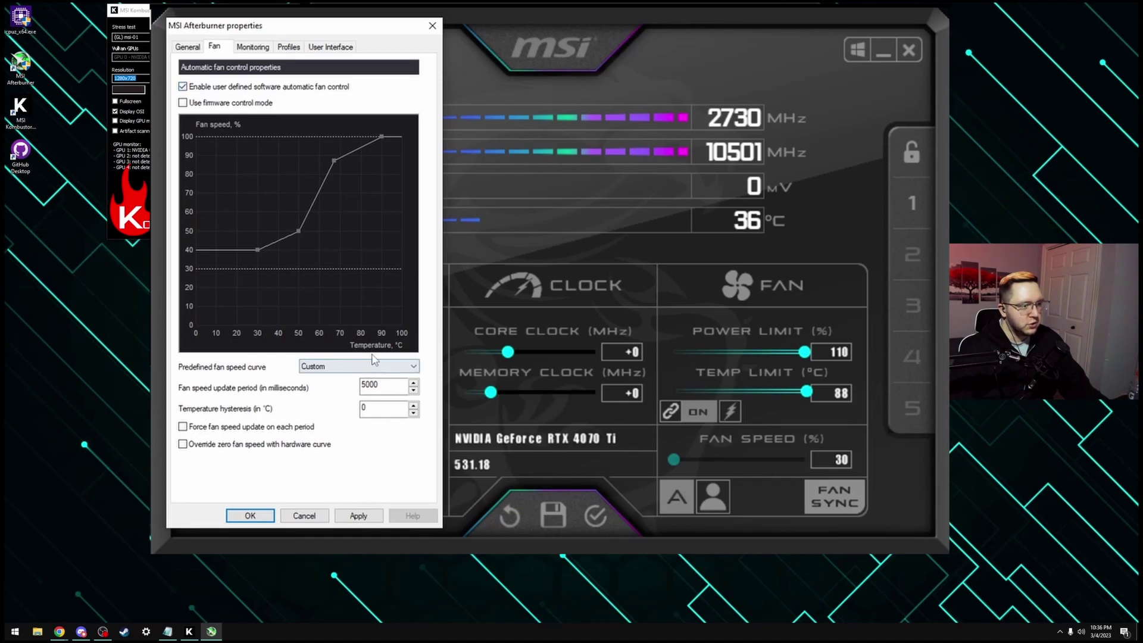
mouse_move(334, 160)
mouse_down()
mouse_move(359, 184)
mouse_move(338, 163)
mouse_up()
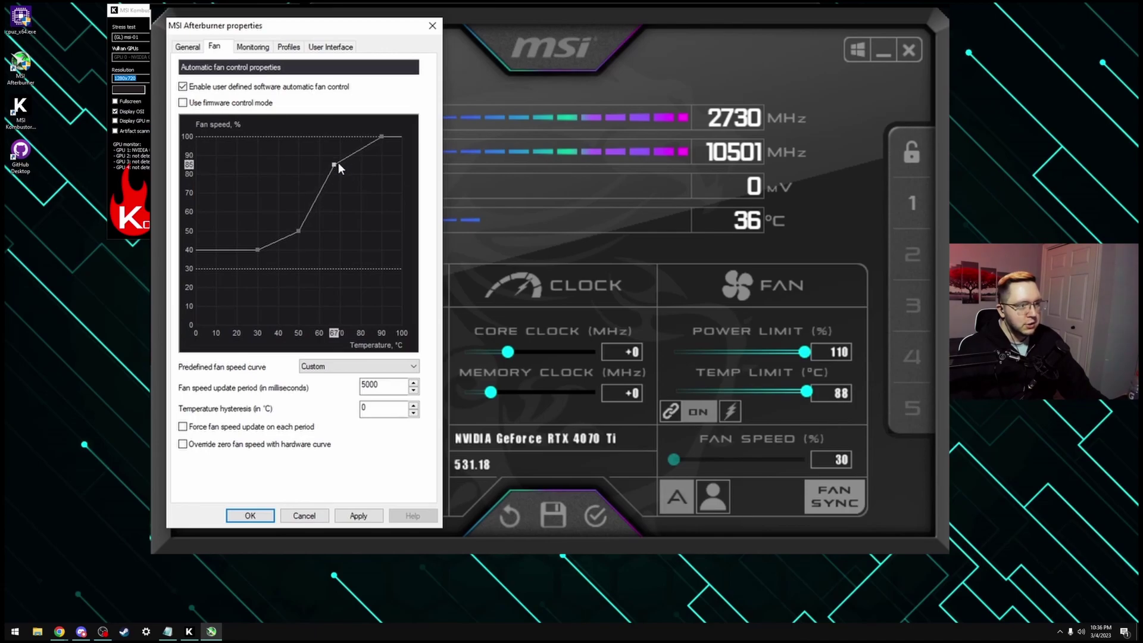
click(359, 515)
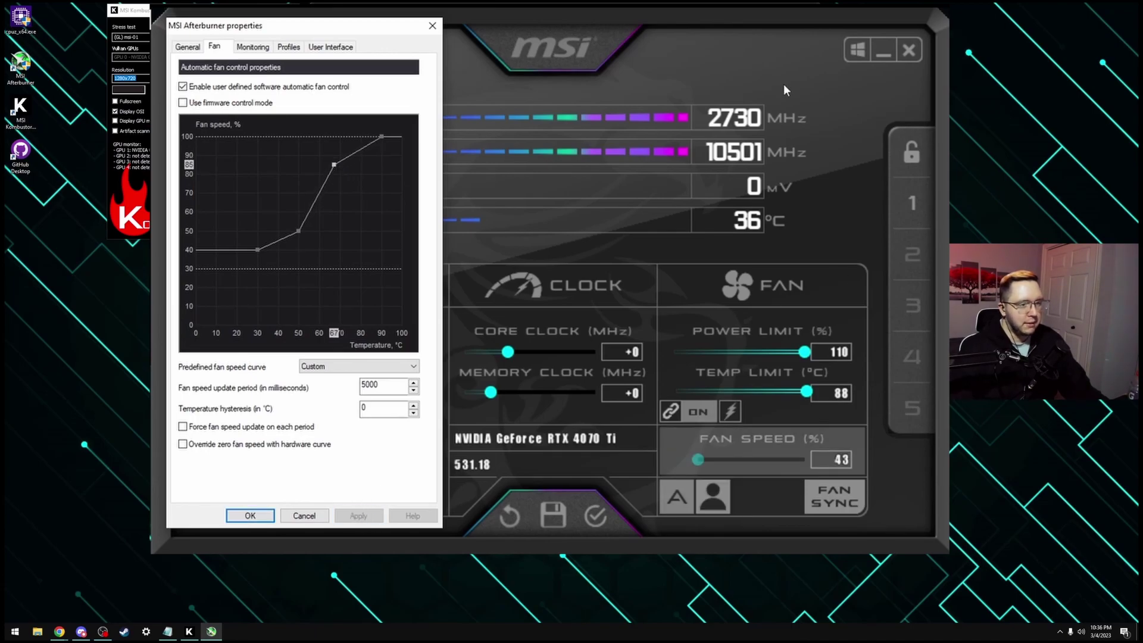
click(259, 516)
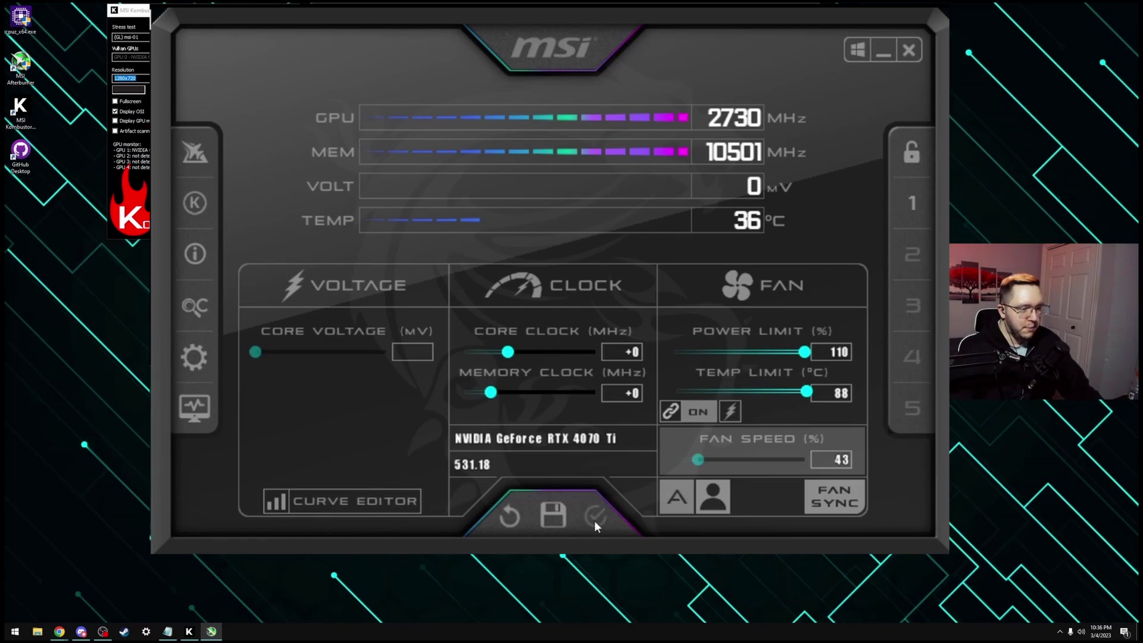
- Save the settings to profile 1, then run Kombustor's MSI-01 stress test beside Afterburner
click(549, 508)
click(911, 202)
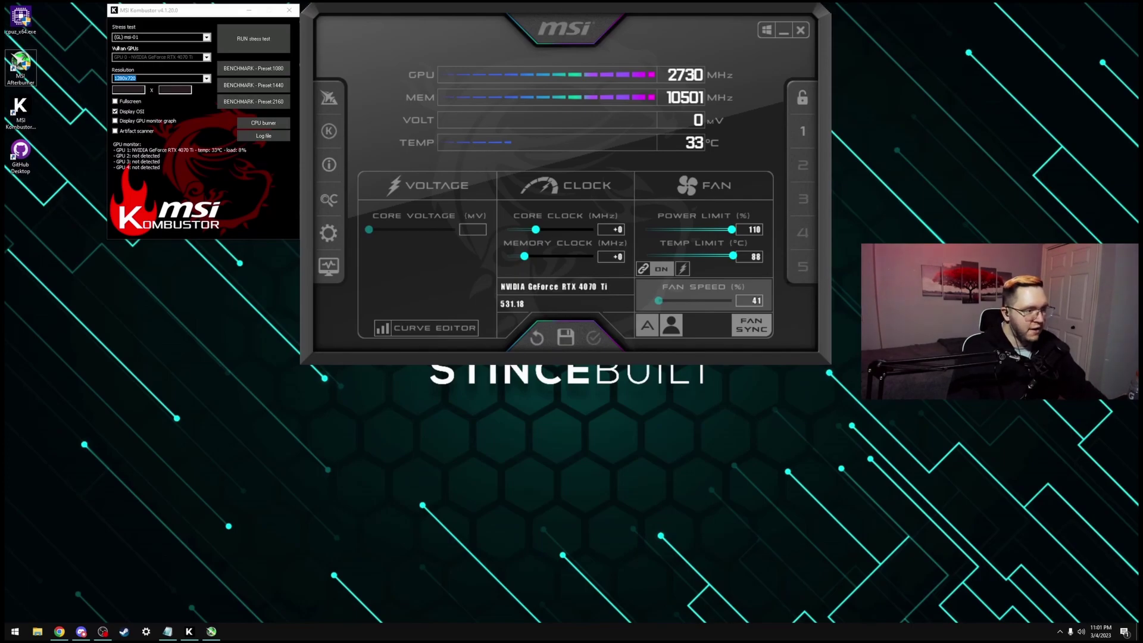
click(265, 40)
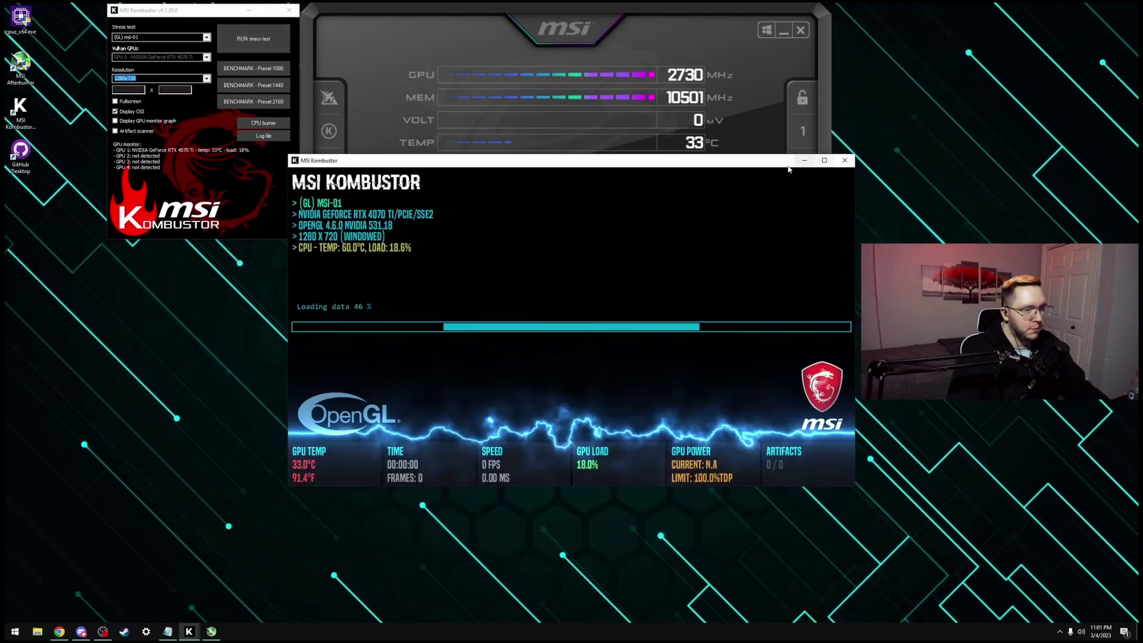
drag(781, 166, 539, 286)
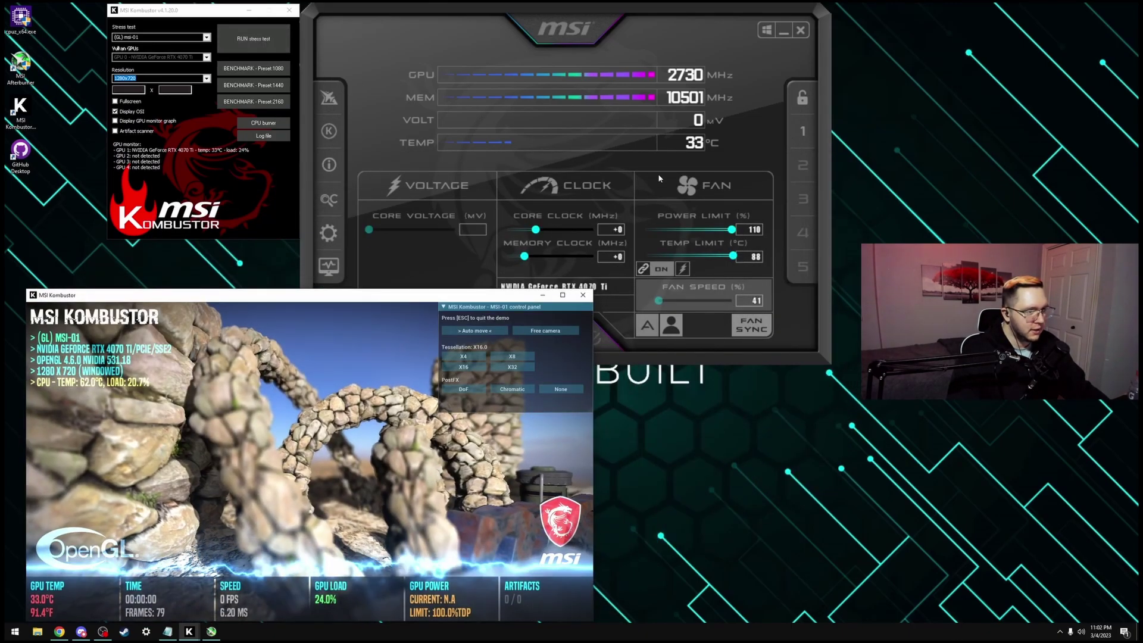
click(654, 174)
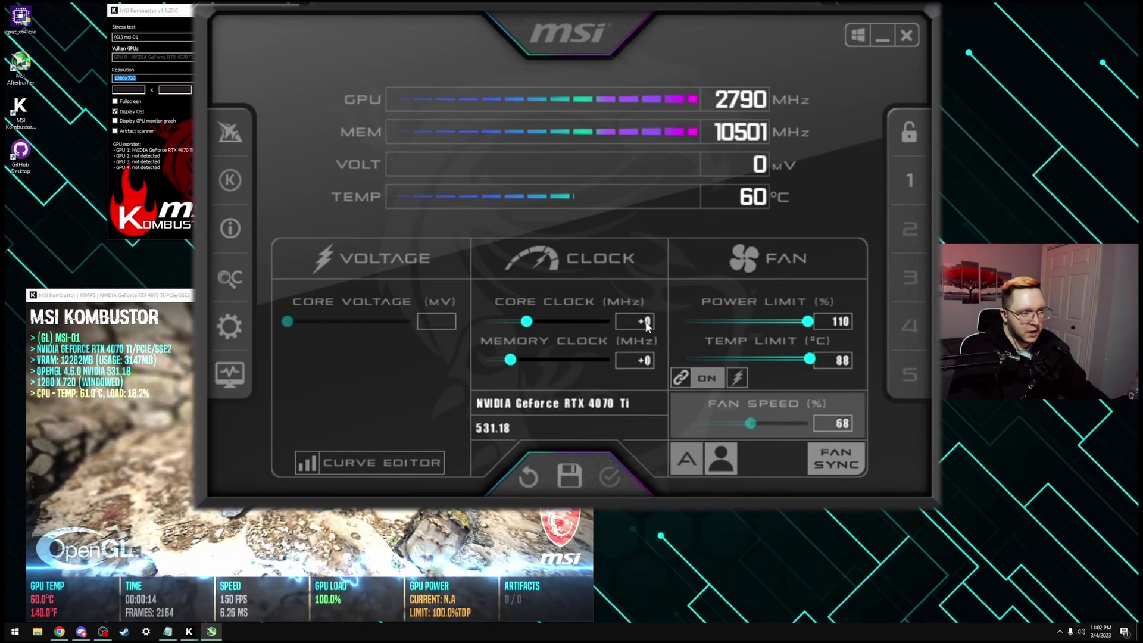
- Try core clock offsets of +15, +30 and +105 MHz, applying +105 MHz
click(646, 322)
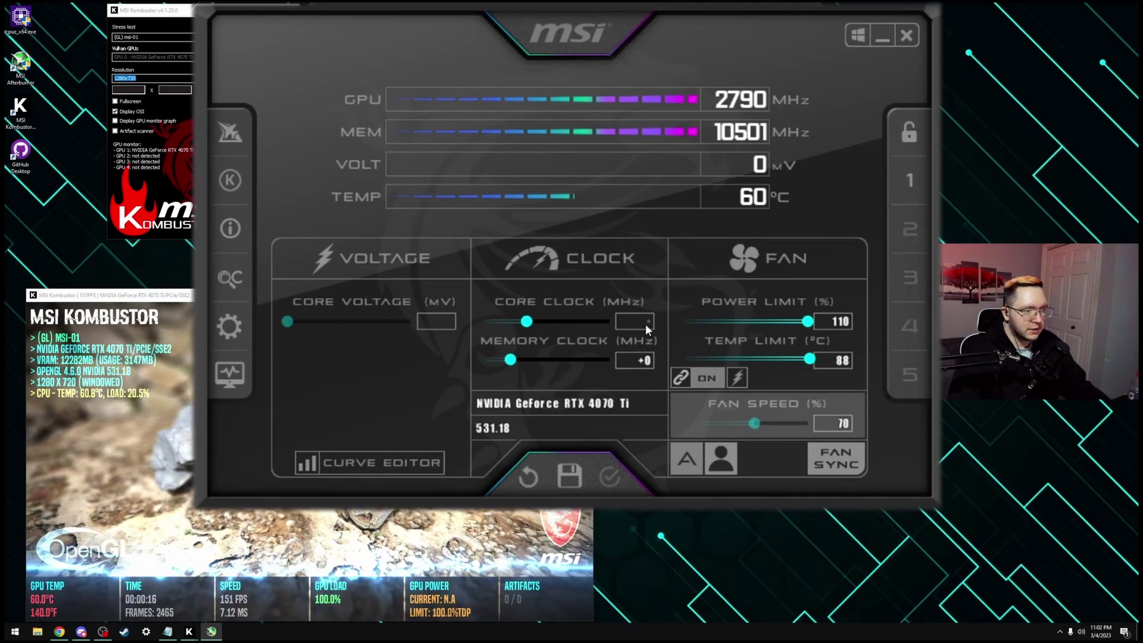
text(15)
key(Return)
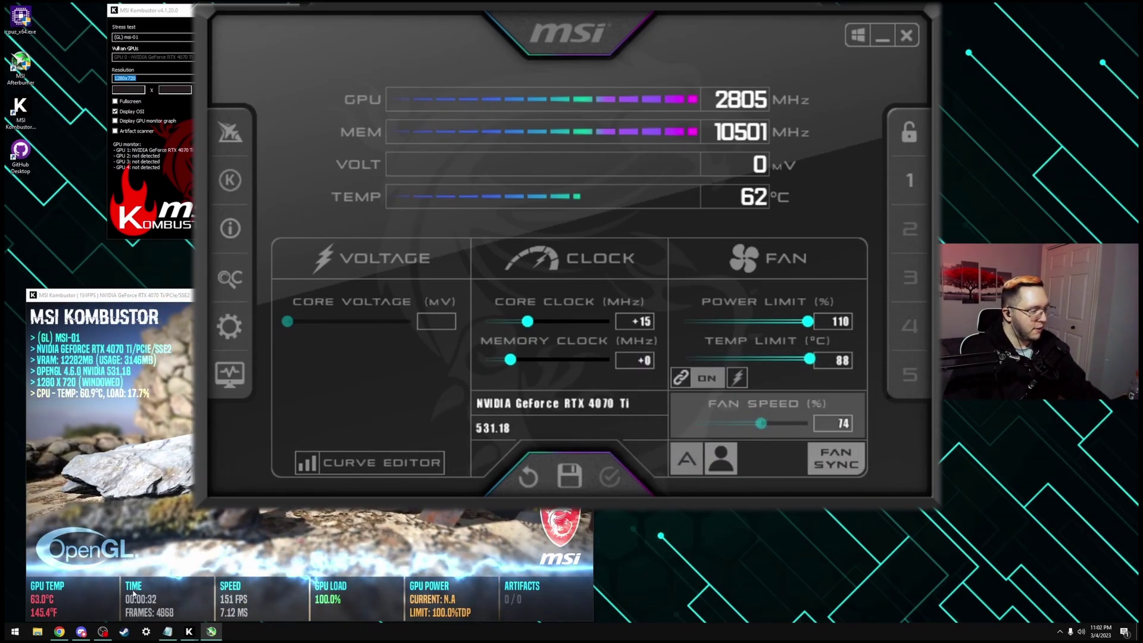
click(641, 323)
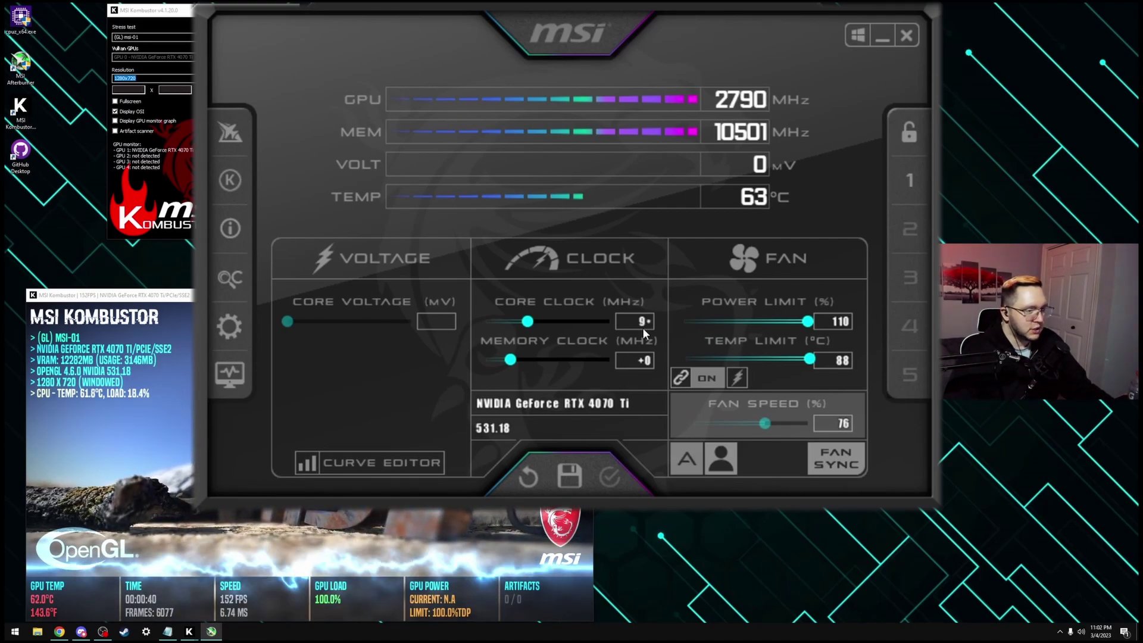
key(BackSpace)
text(30)
key(Return)
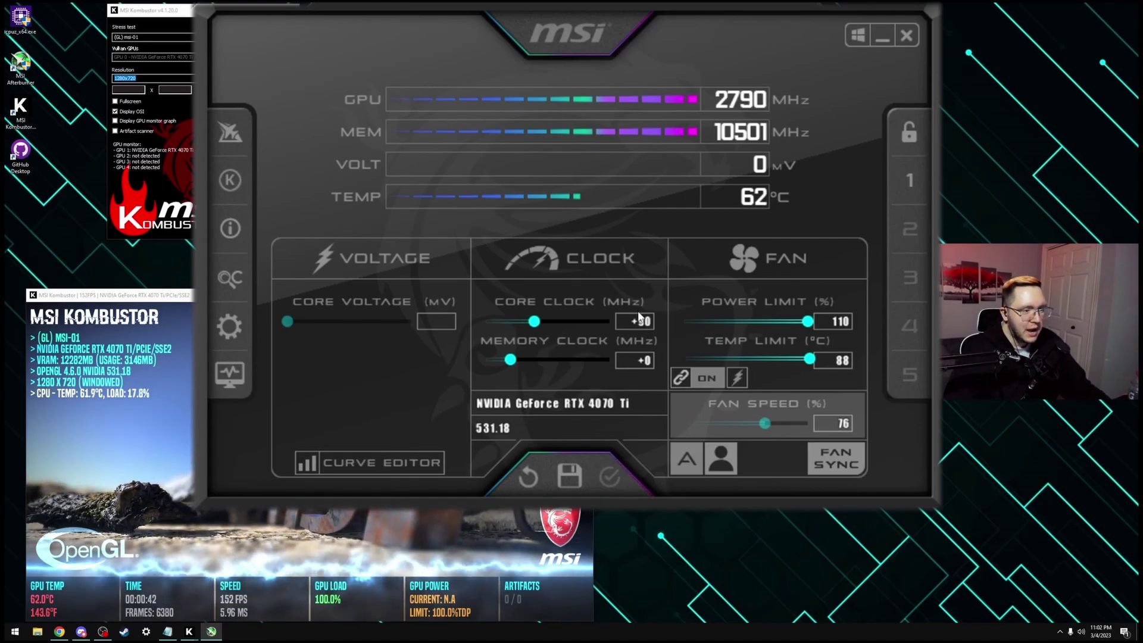
click(643, 319)
key(BackSpace)
key(BackSpace)
key(BackSpace)
text(105)
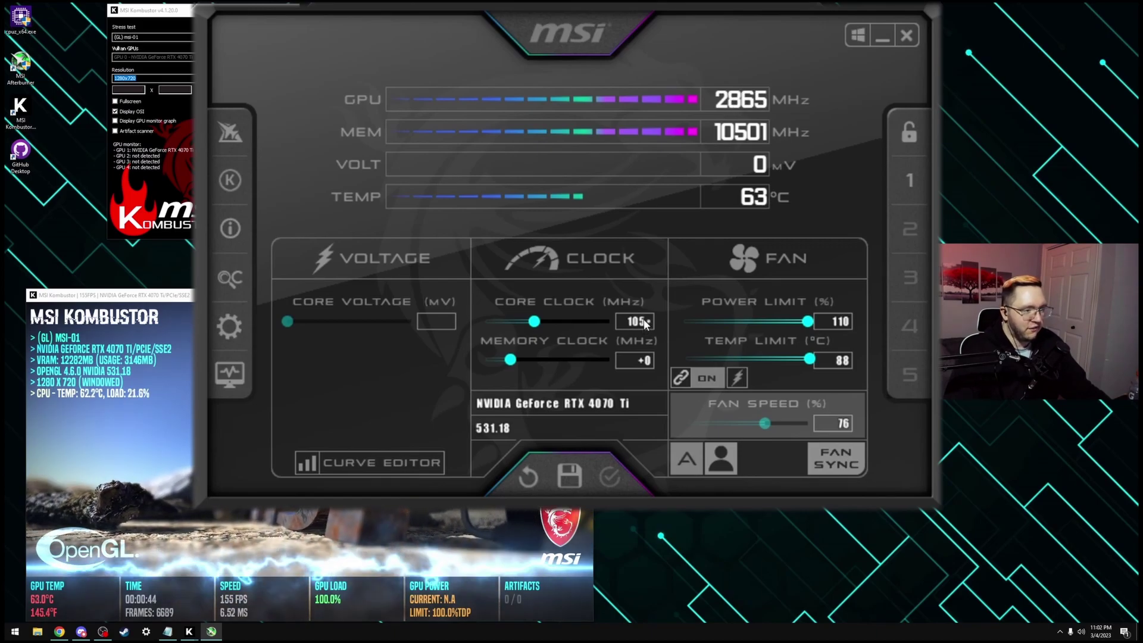
key(Return)
click(610, 476)
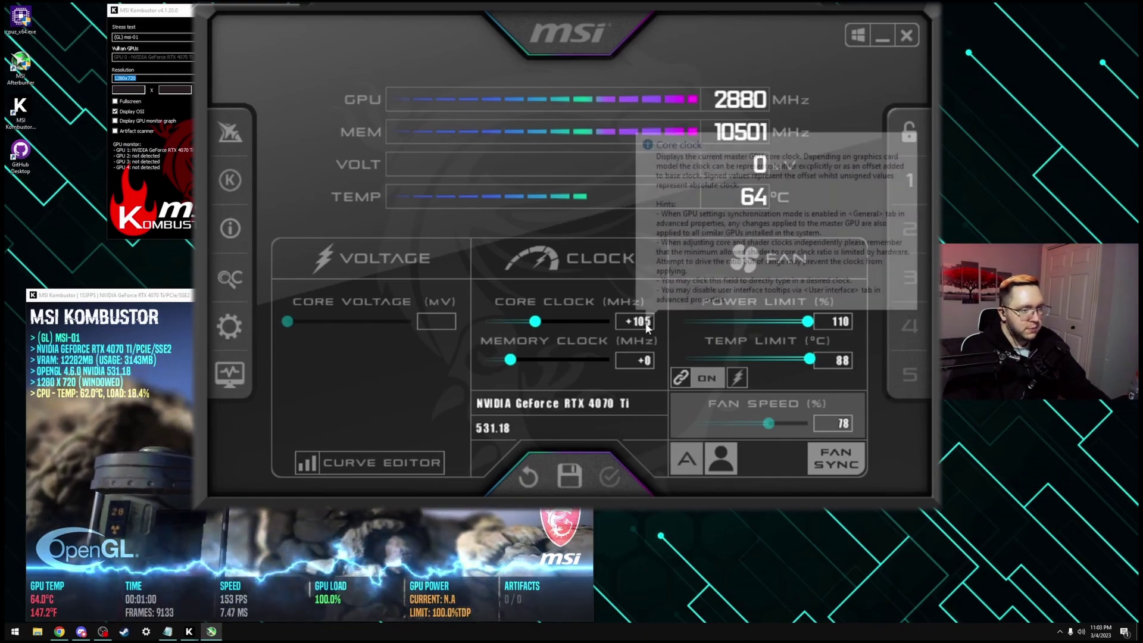
- Lower the core clock offset to +90 MHz and apply it, then enter +75 MHz
click(643, 324)
text(90)
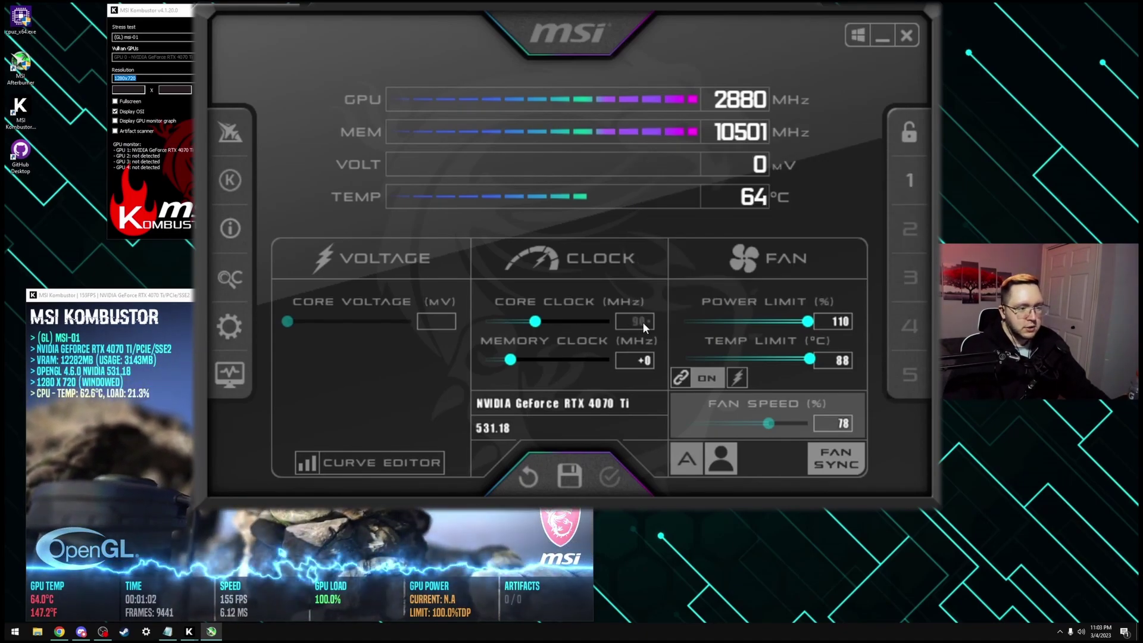
key(Return)
click(609, 476)
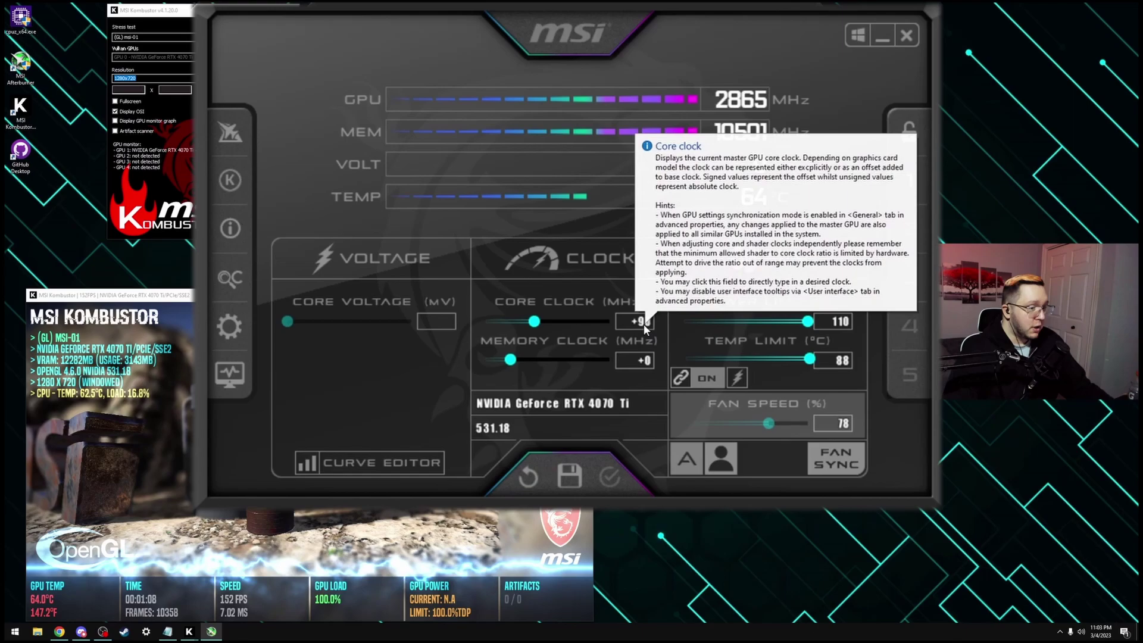
click(651, 325)
text(75)
key(Return)
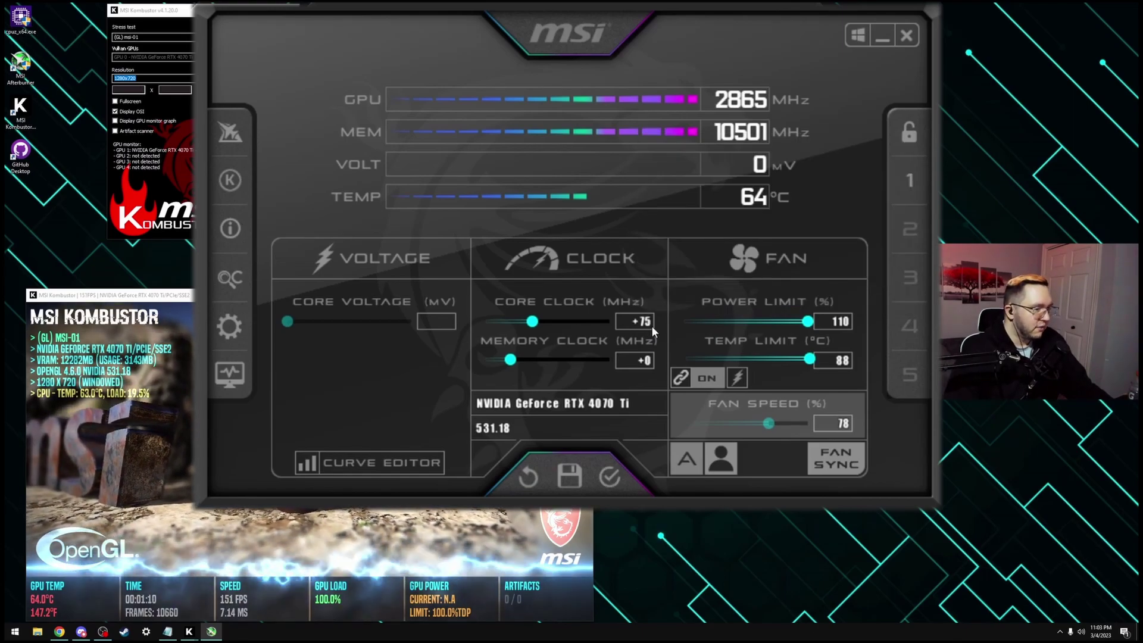
click(610, 476)
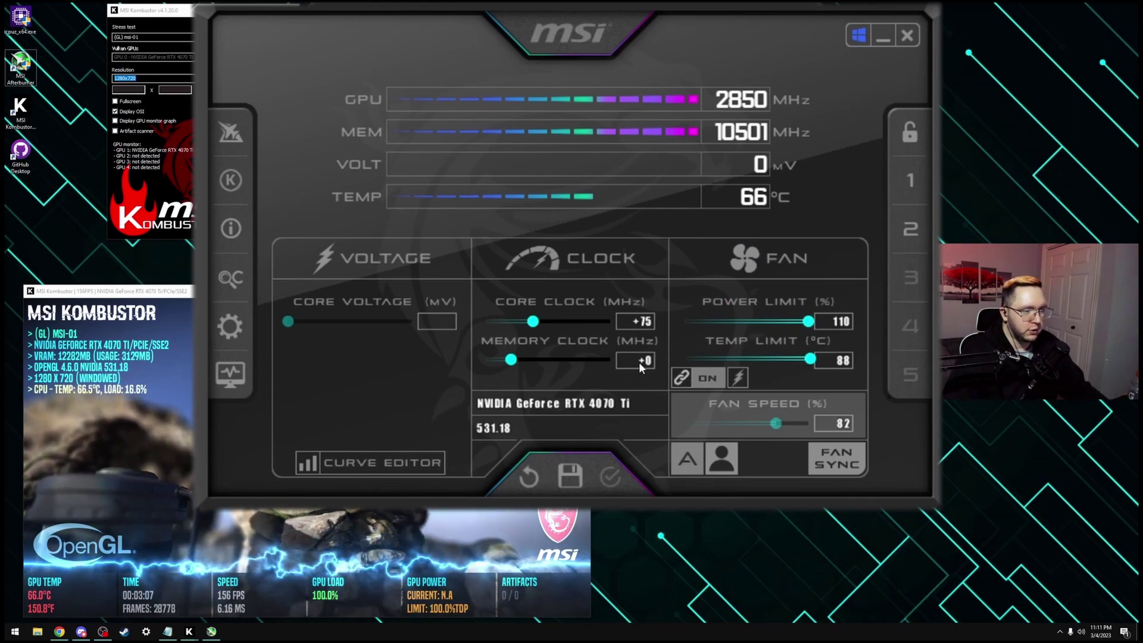
- Apply memory clock offsets of +100, +200, then +1000 MHz in turn
click(638, 361)
text(1)
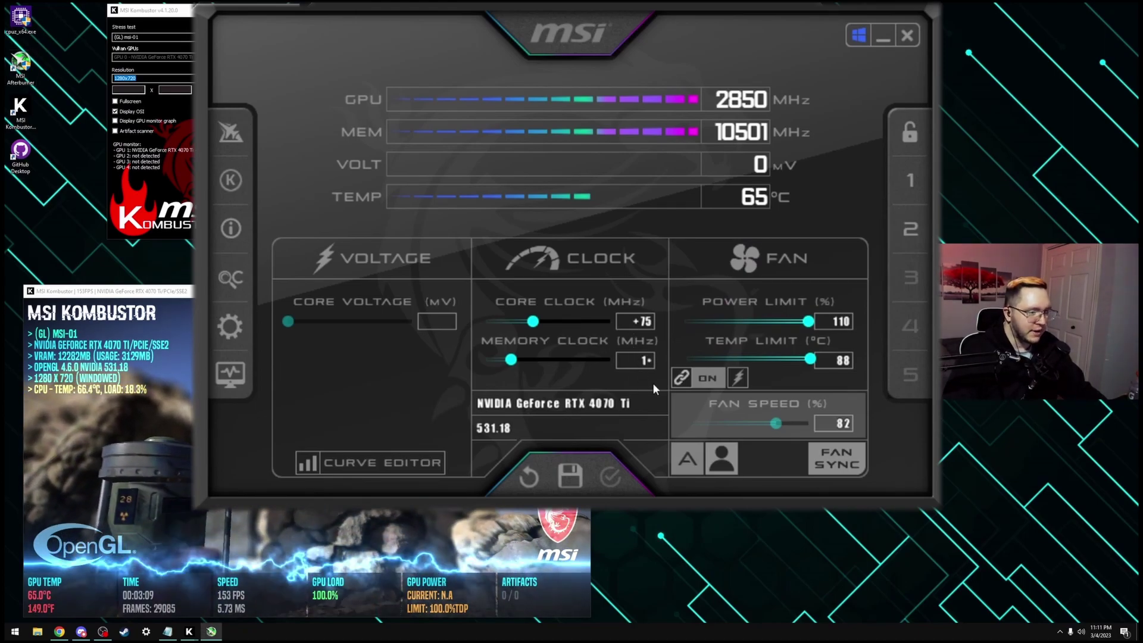
text(00)
key(Return)
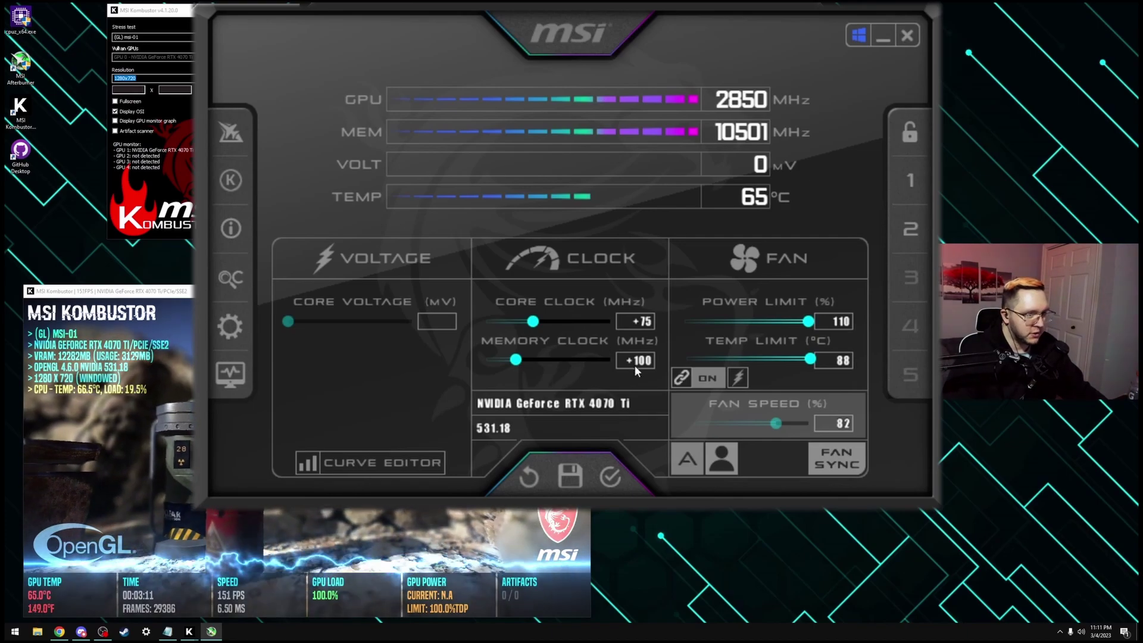
click(610, 476)
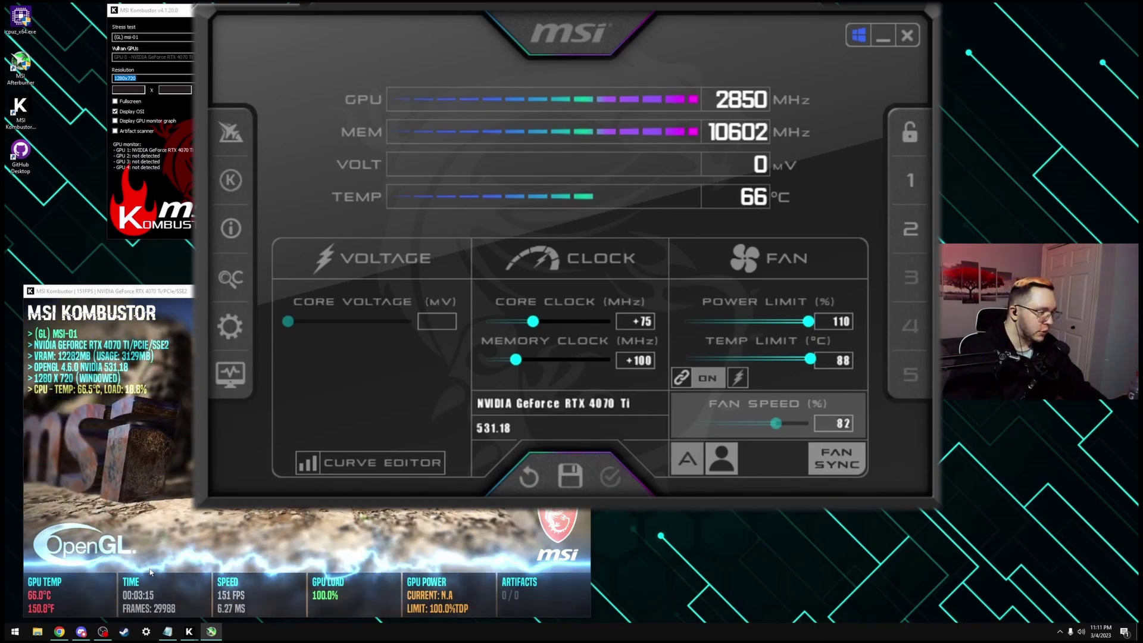
click(637, 362)
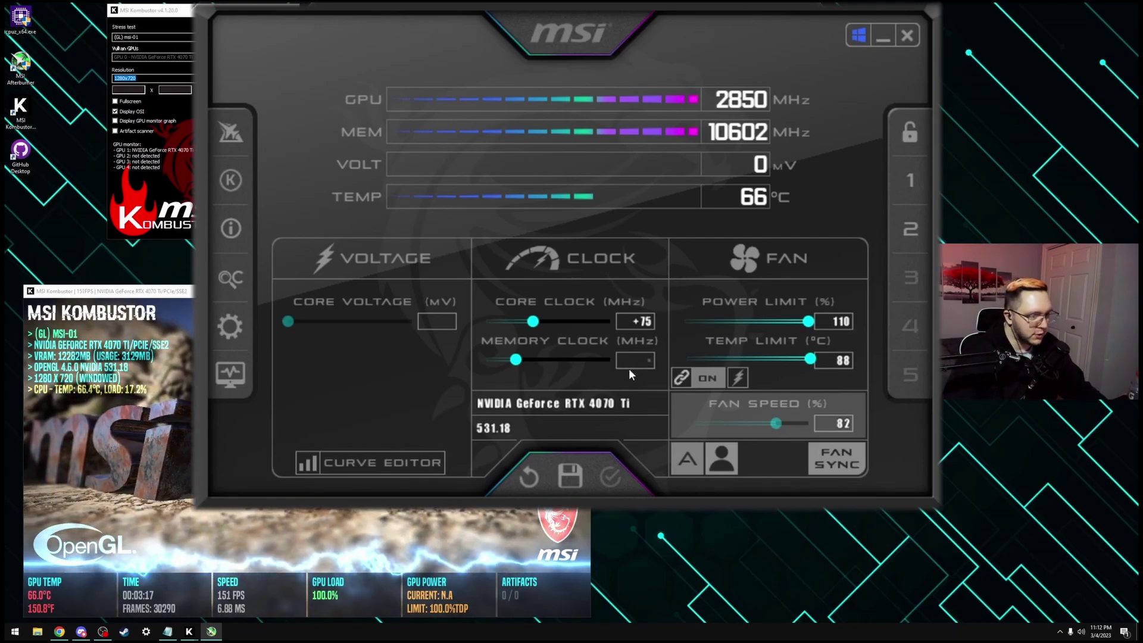
text(200)
key(Return)
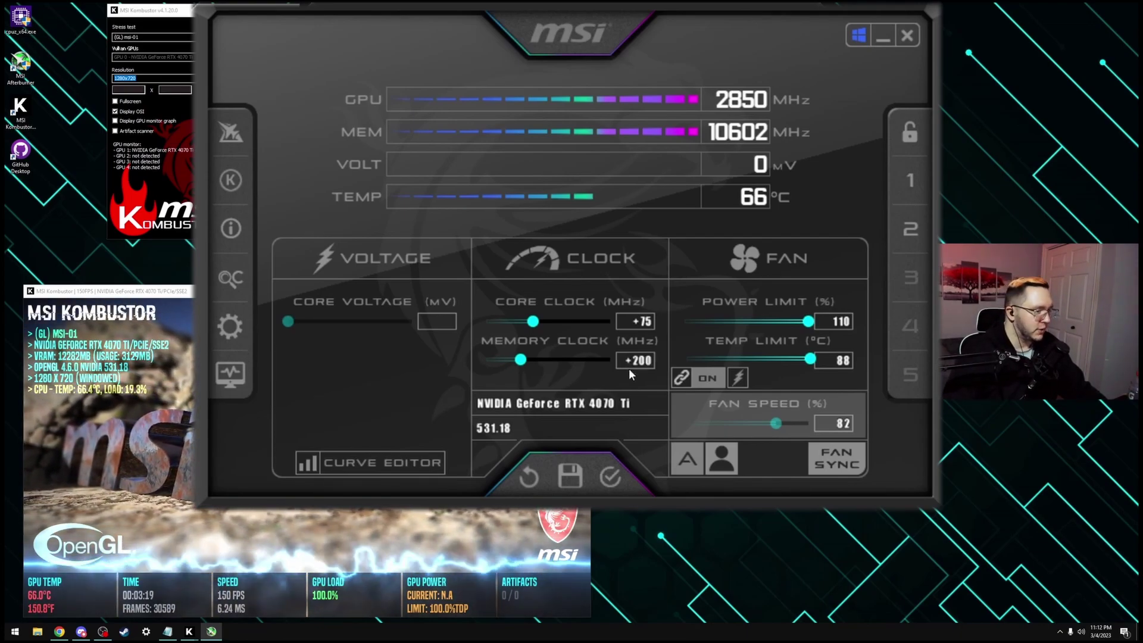
click(610, 476)
click(626, 363)
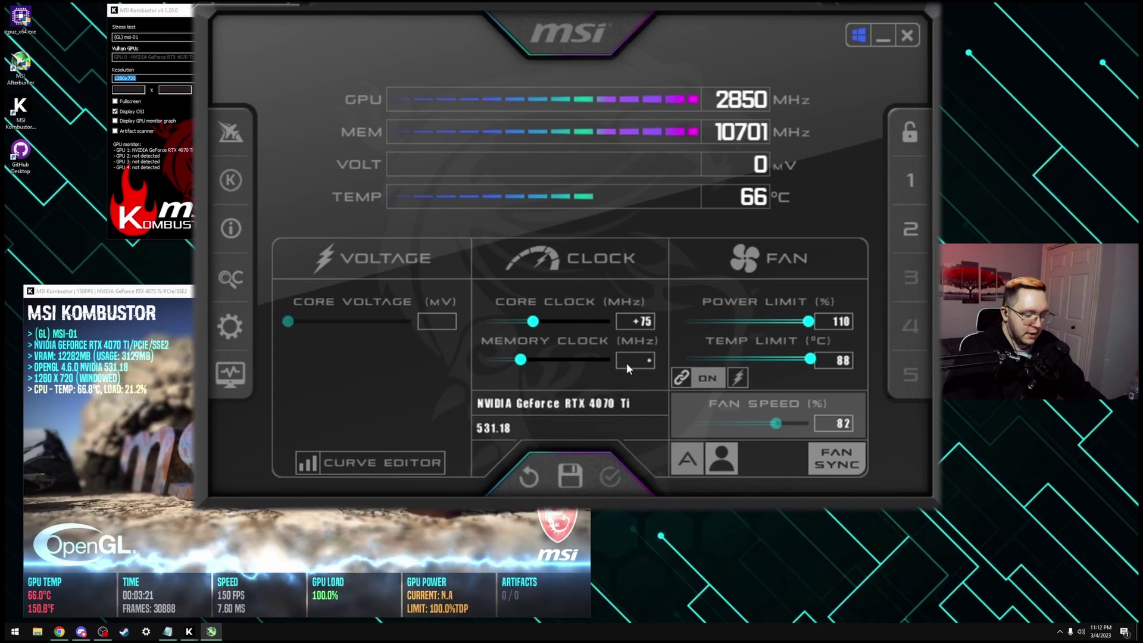
text(1000)
key(Return)
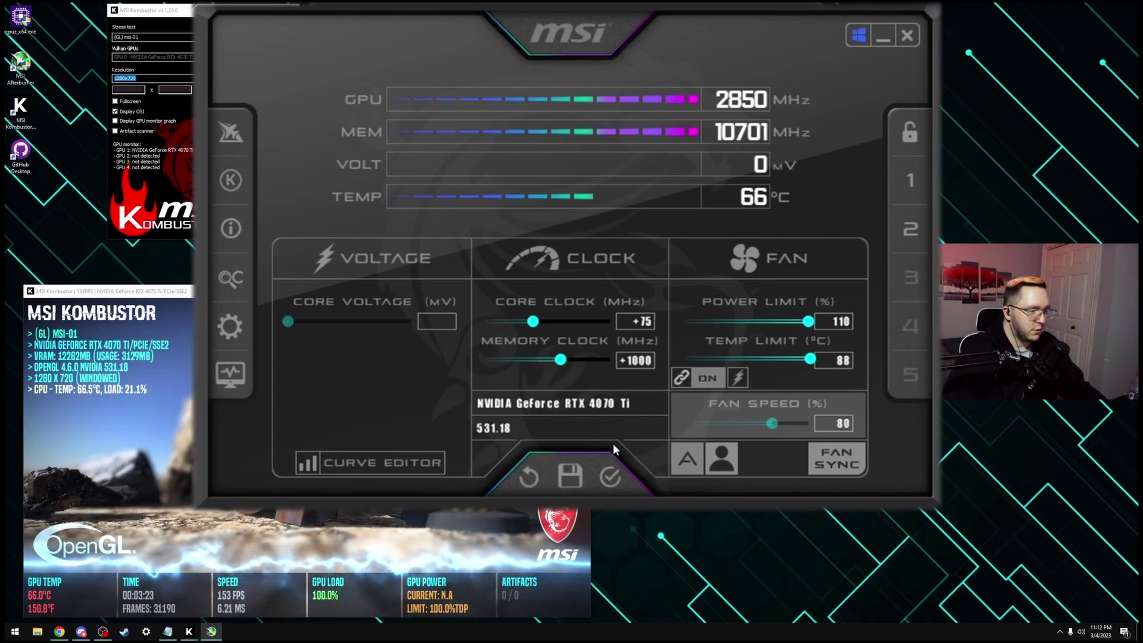
click(613, 474)
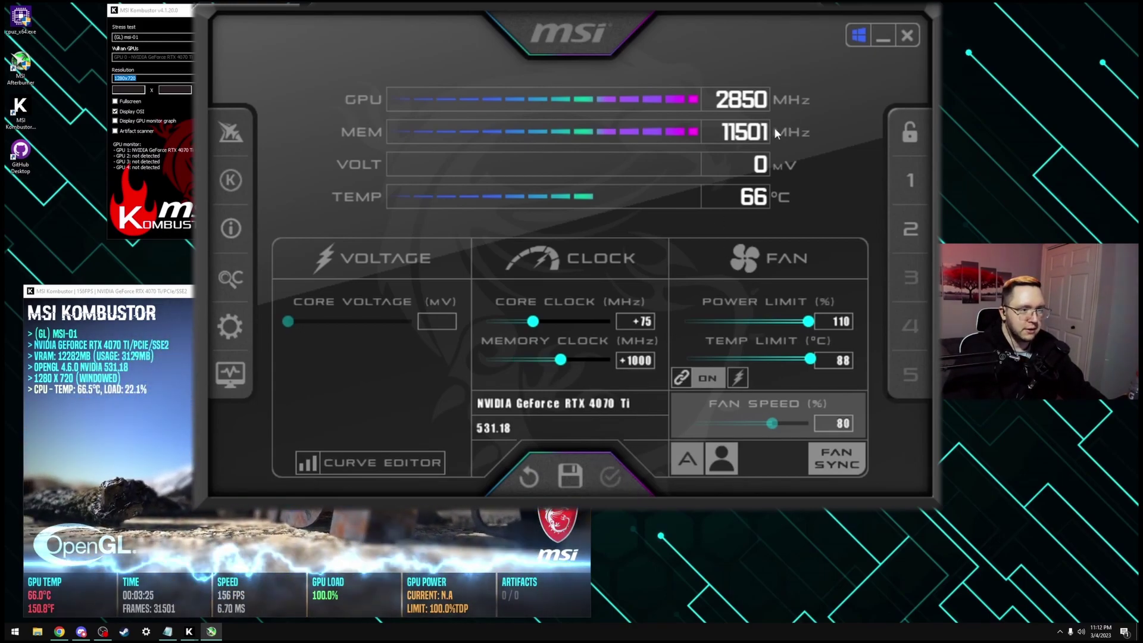
- Push the memory offset to +1100 MHz, then apply +1000 and finally +900 MHz
click(637, 362)
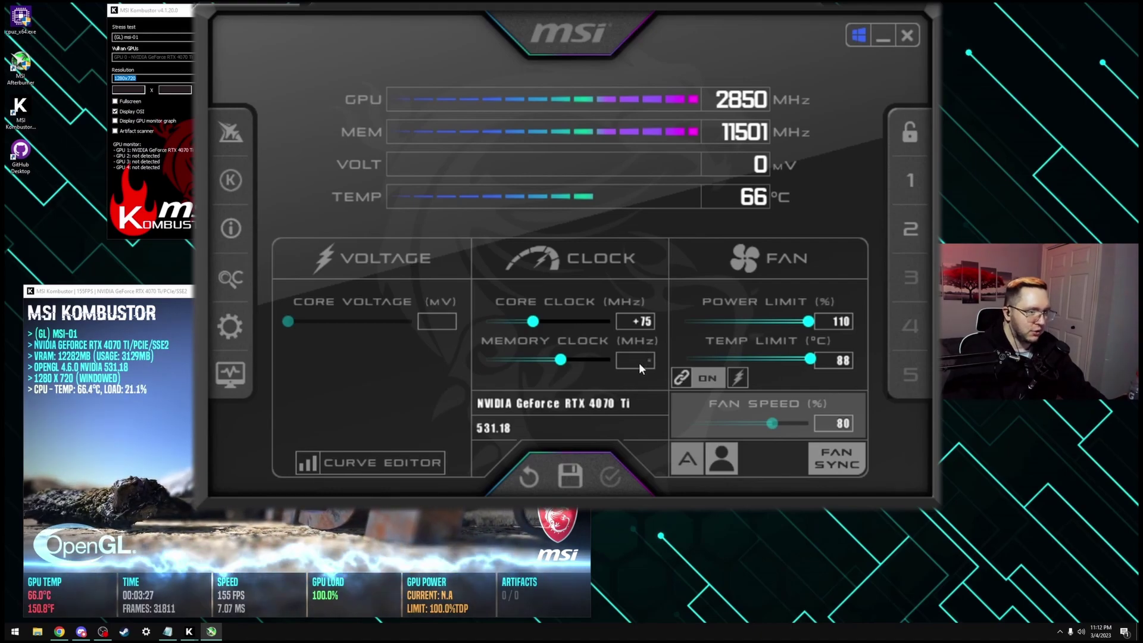
text(1100)
key(Return)
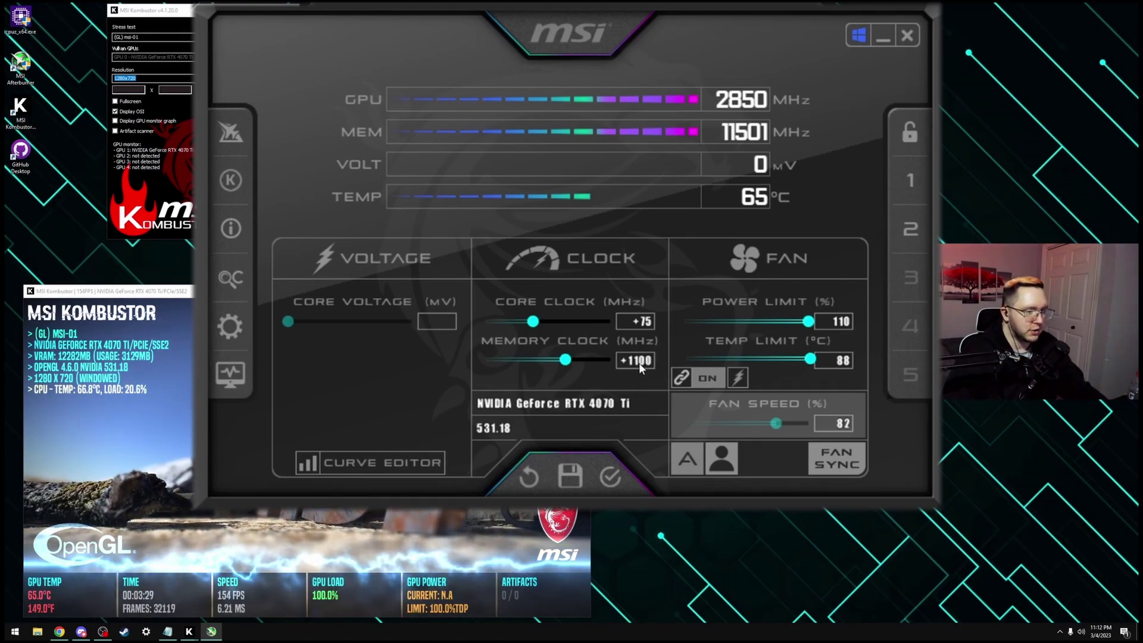
click(611, 474)
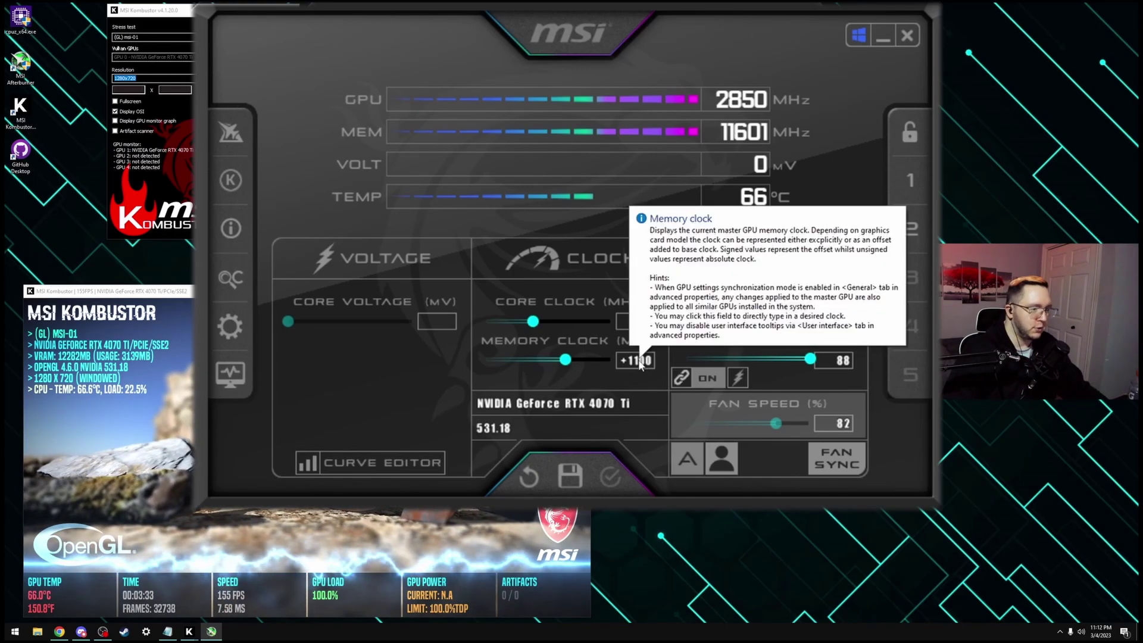
click(637, 359)
text(1)
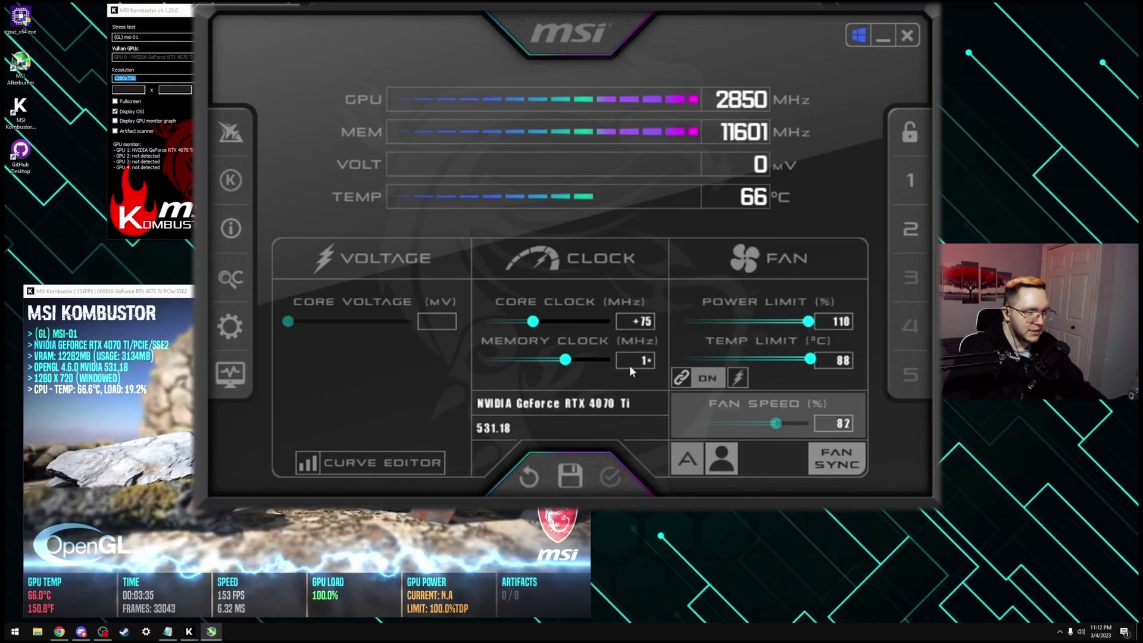
text(000)
key(Return)
click(610, 484)
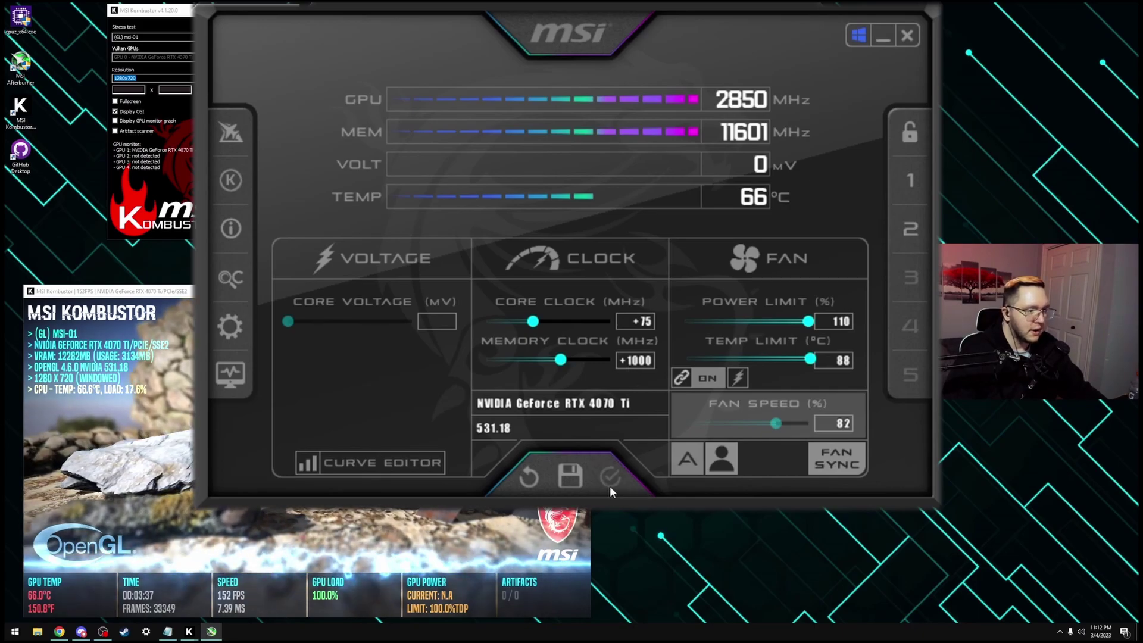
click(643, 361)
text(90)
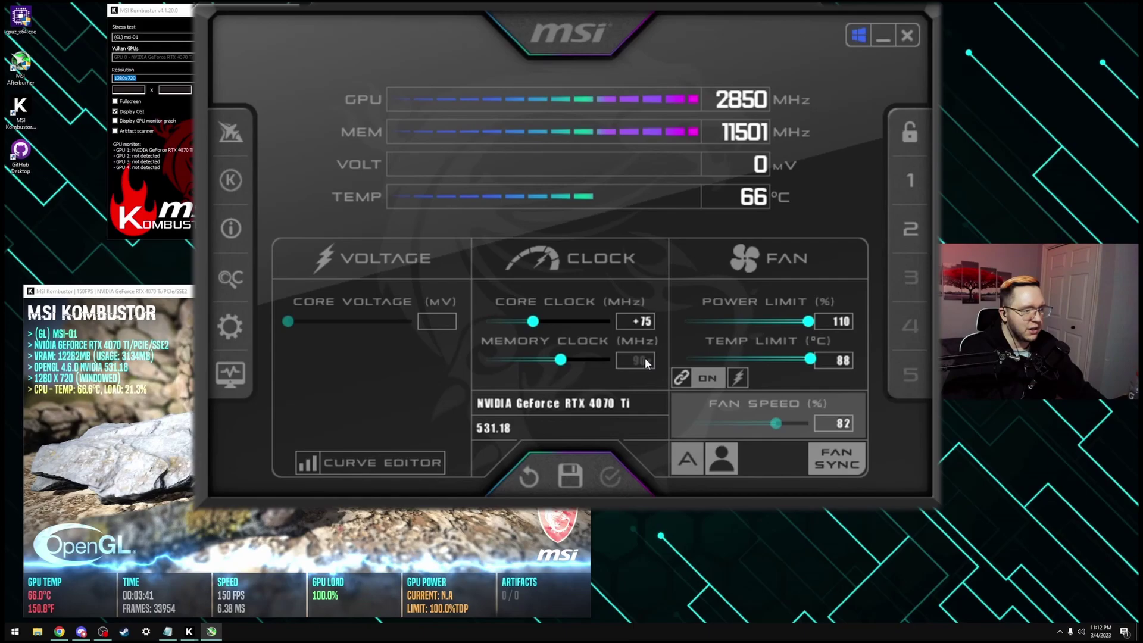
text(0)
key(Return)
click(621, 480)
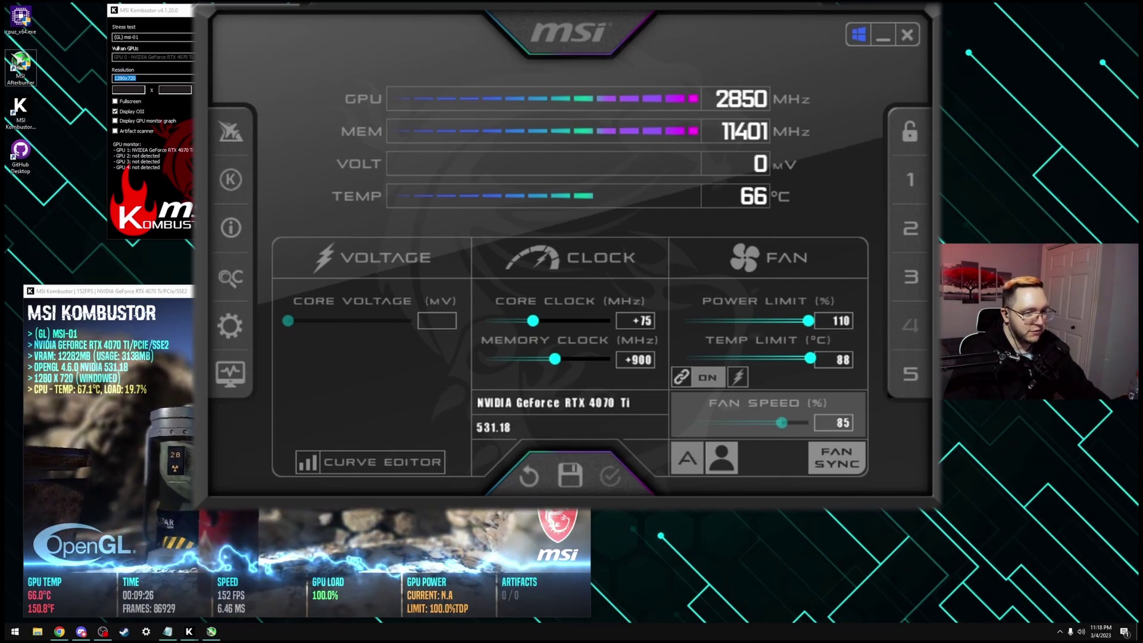
- Load profile slot 5 and apply its +210 core / +1800 memory offsets
click(908, 376)
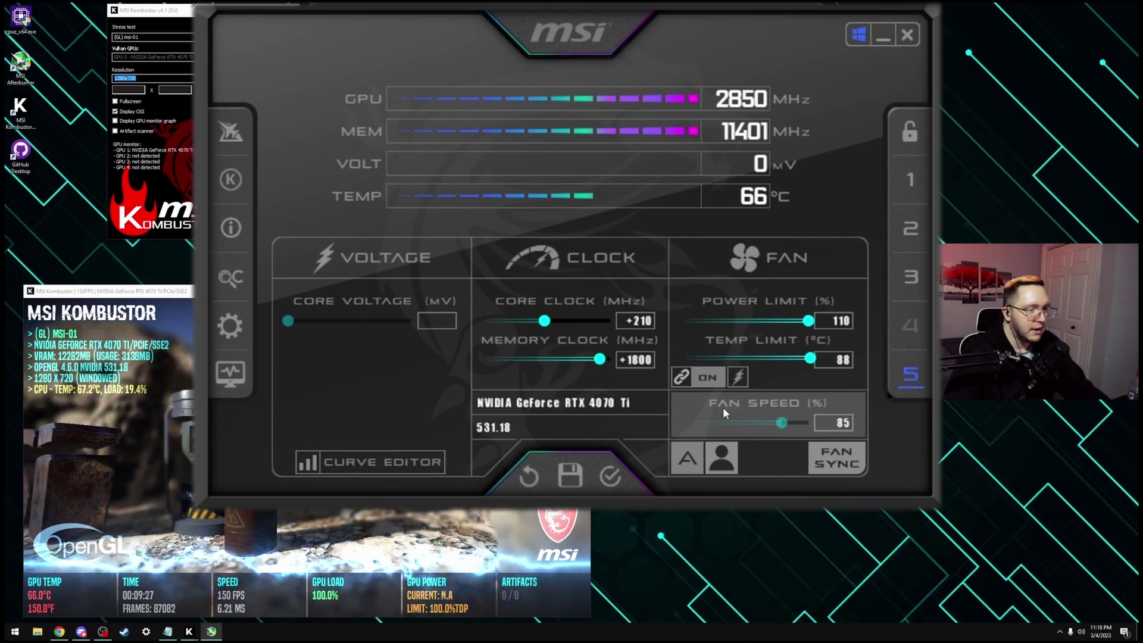
click(613, 478)
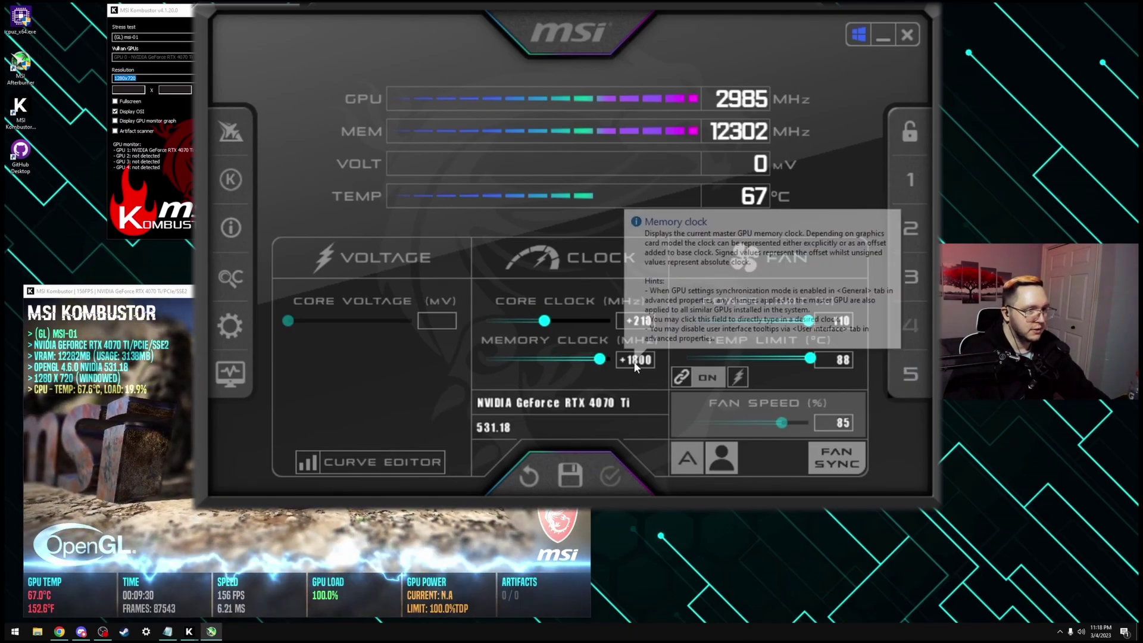